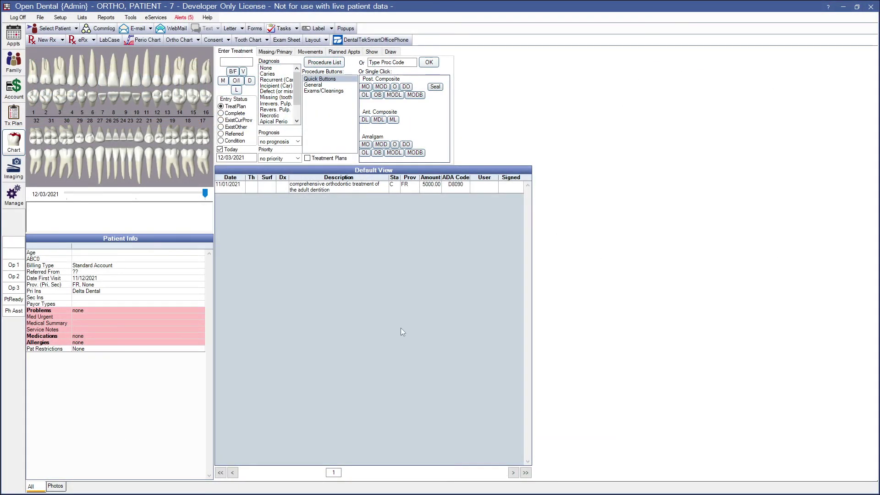
Open the patient's Ortho Chart and the Ortho Status pick list (Preliminary, In treatment, Post treatment).
left_click(186, 39)
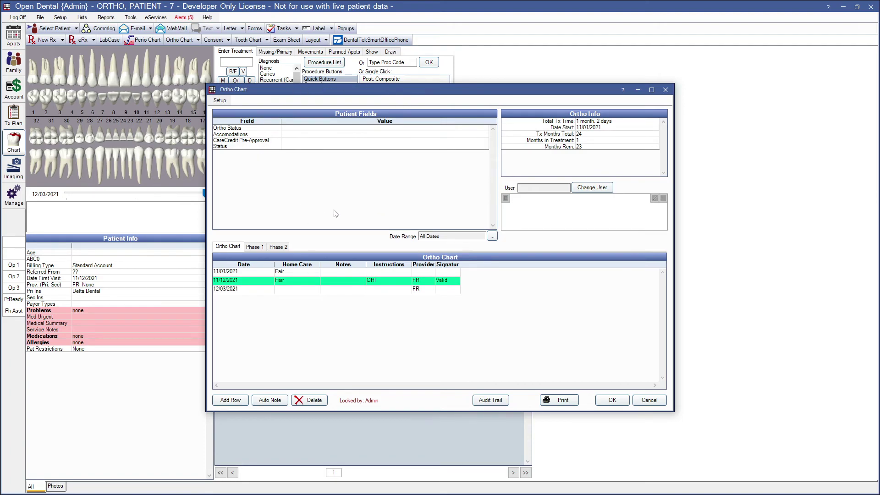
double_click(336, 128)
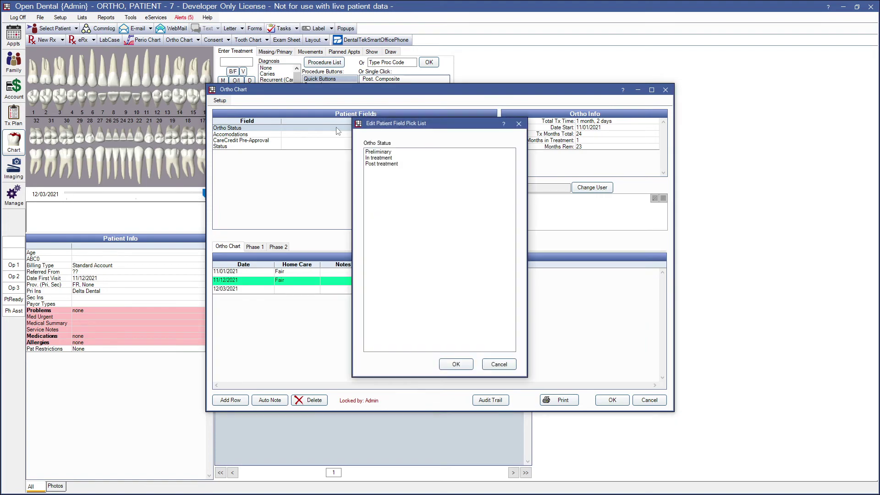
Cancel the Ortho Status pick list, leaving its choices unchanged.
left_click(499, 364)
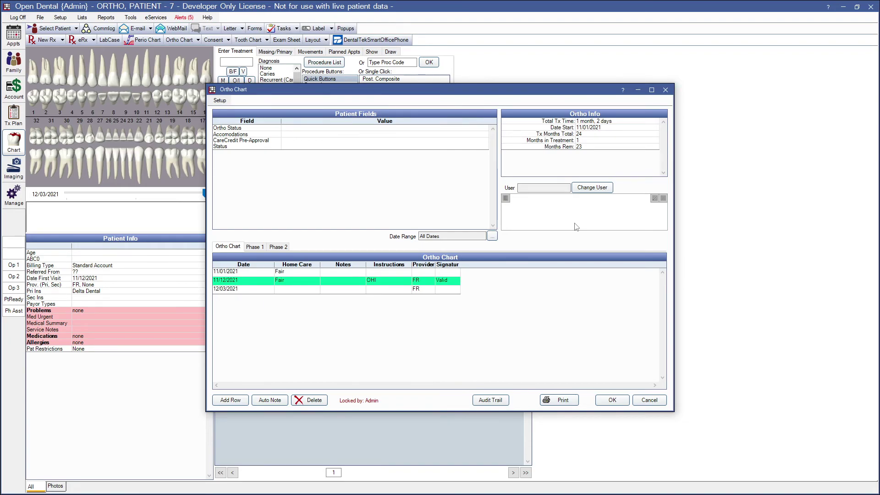
Open Setup Display Fields for the Ortho Chart tab from the Setup menu.
left_click(219, 100)
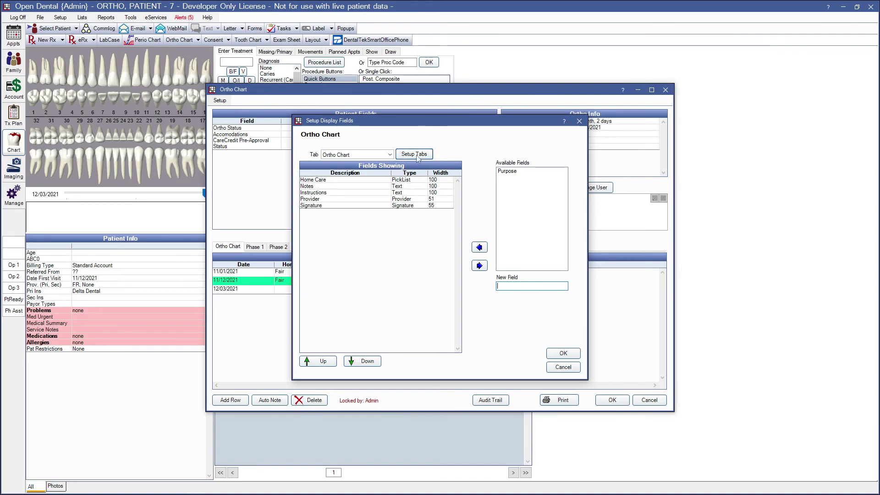
Open the Ortho Chart tab list and back out of adding a new tab.
left_click(415, 154)
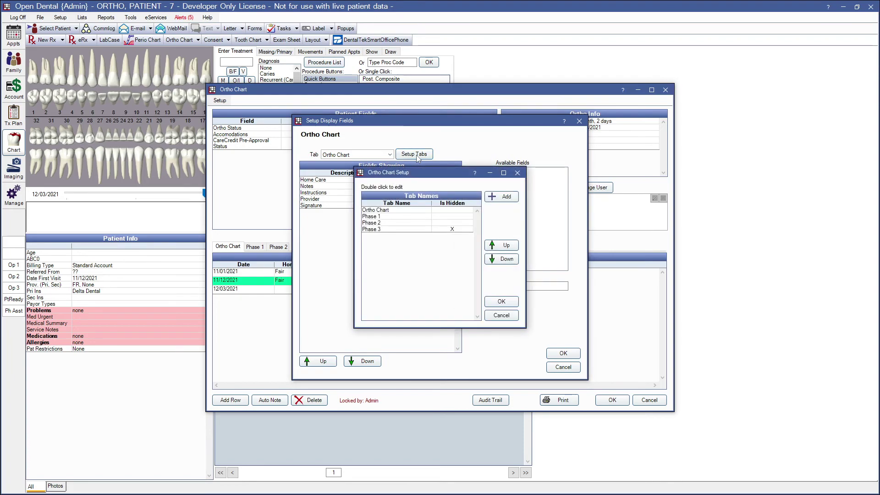
left_click(503, 197)
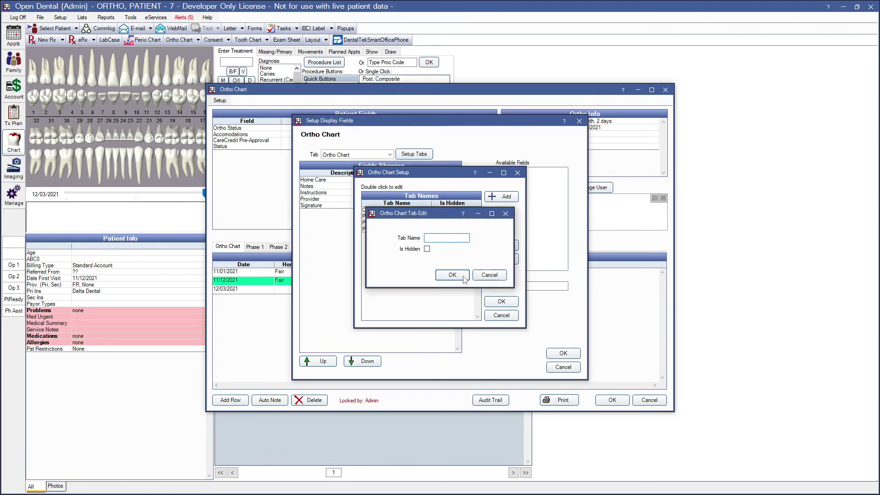
left_click(489, 276)
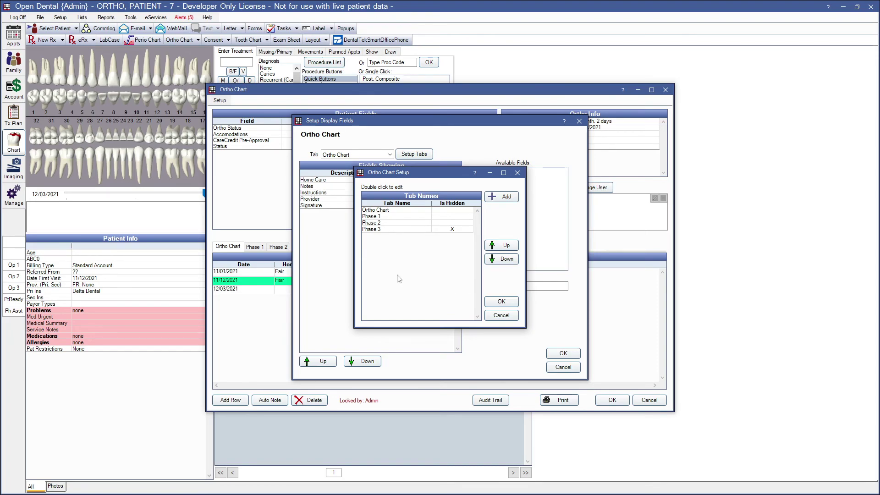
Review the Phase 1 tab's settings, then move it down and back up above Phase 2.
left_click(390, 218)
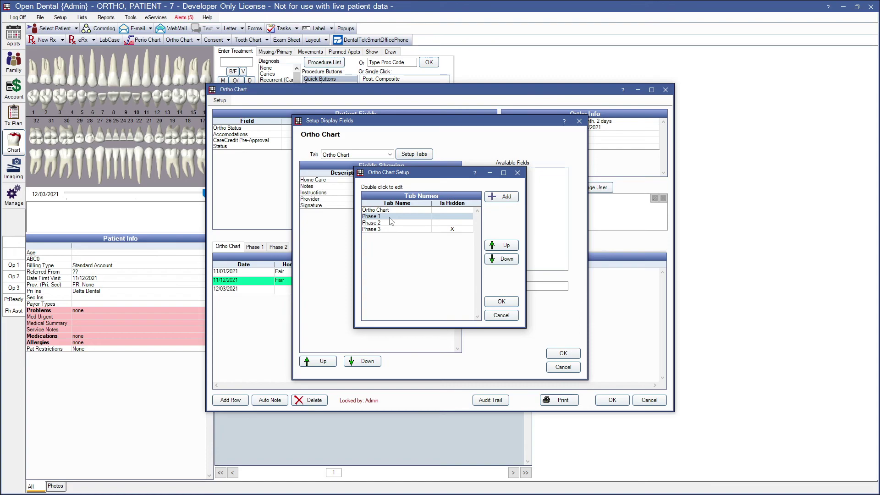
double_click(385, 218)
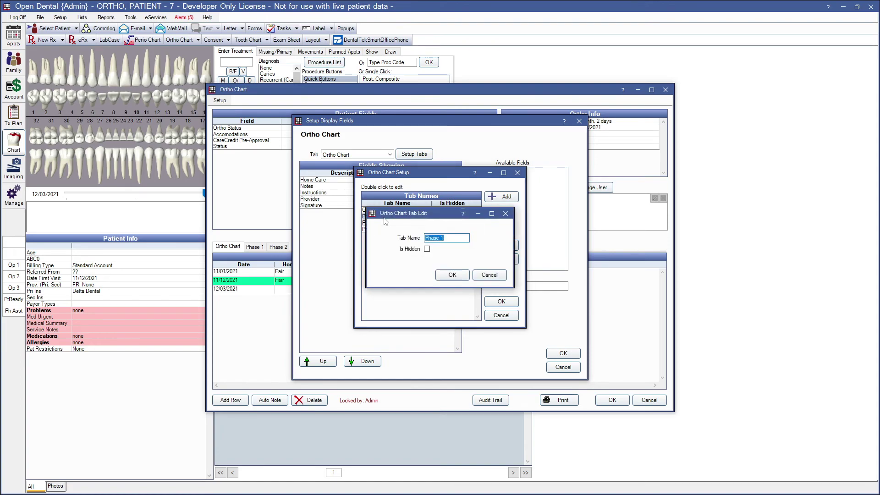
left_click(451, 238)
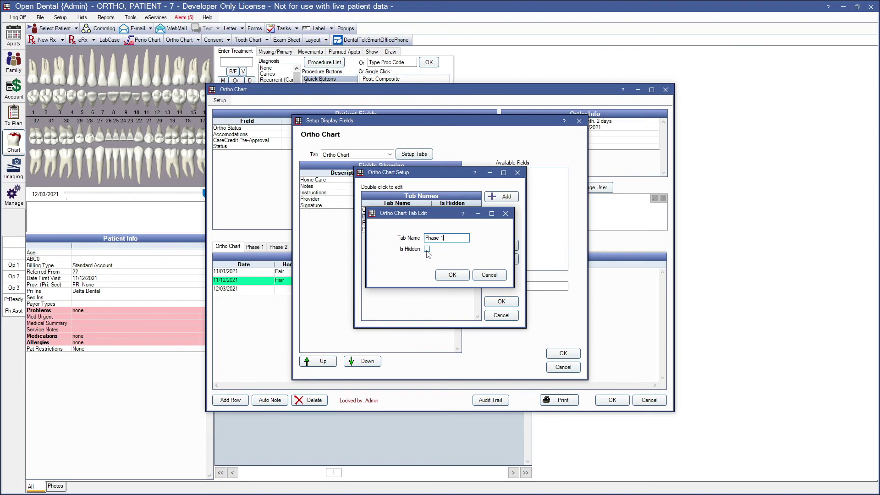
left_click(452, 275)
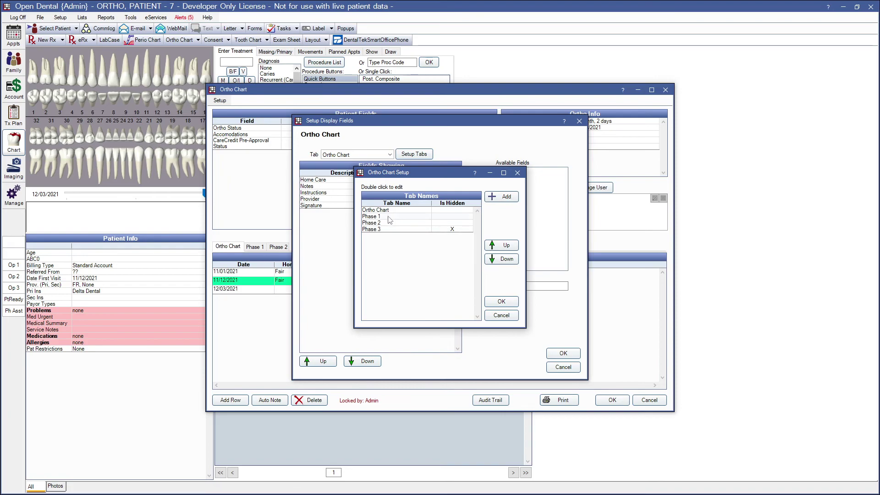
left_click(390, 218)
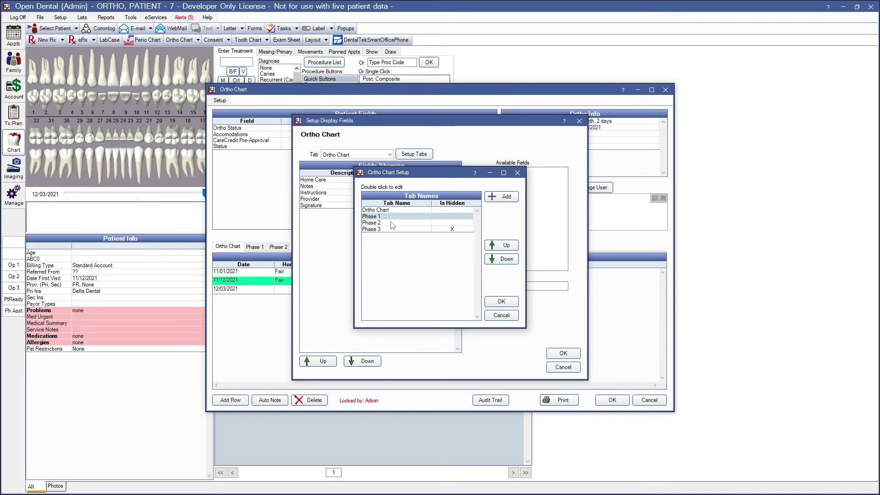
left_click(500, 260)
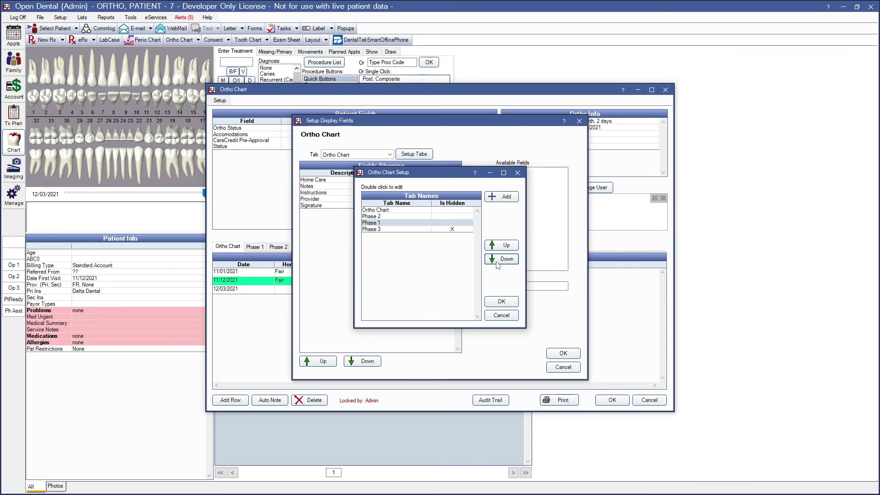
left_click(504, 245)
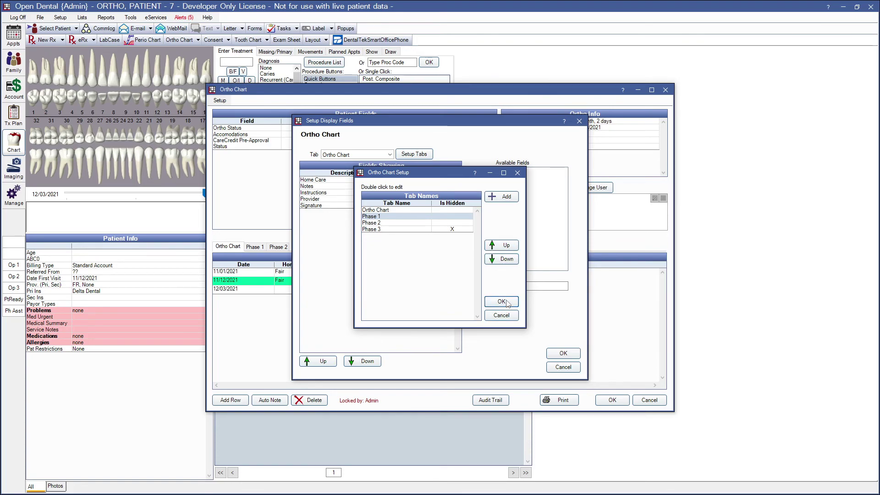
Save the tab setup and keep Ortho Chart as the tab being configured.
left_click(501, 302)
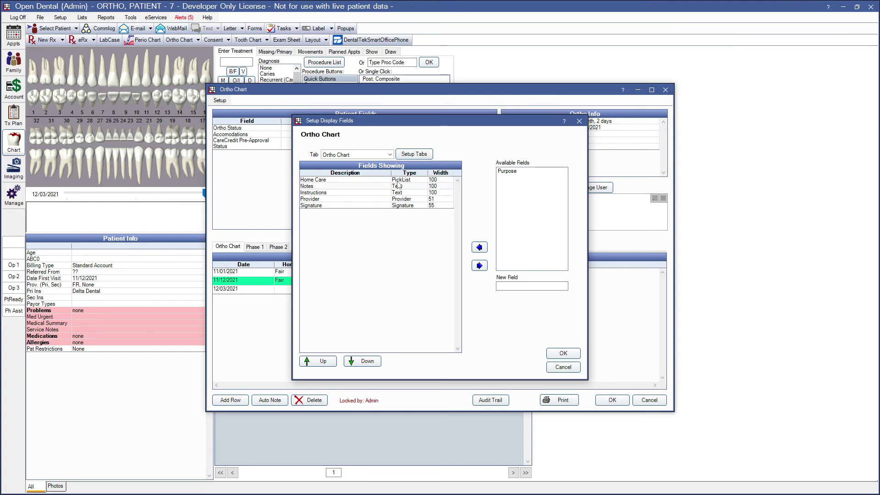
left_click(390, 155)
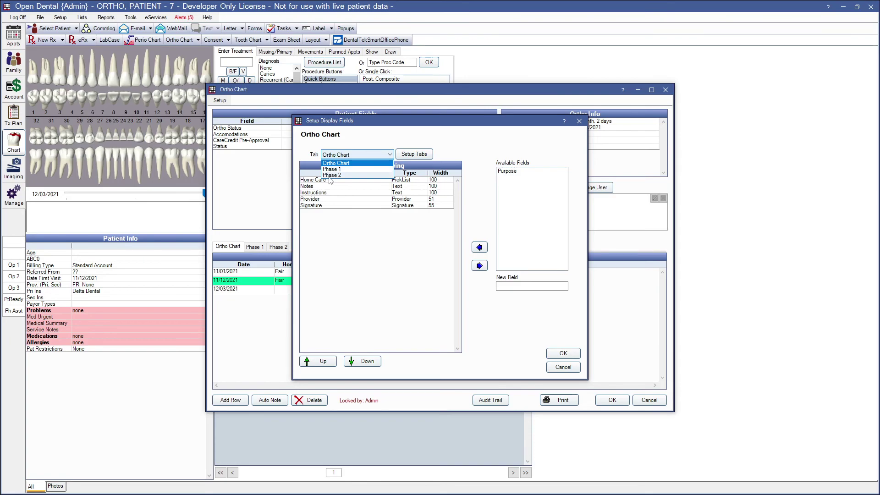
left_click(334, 164)
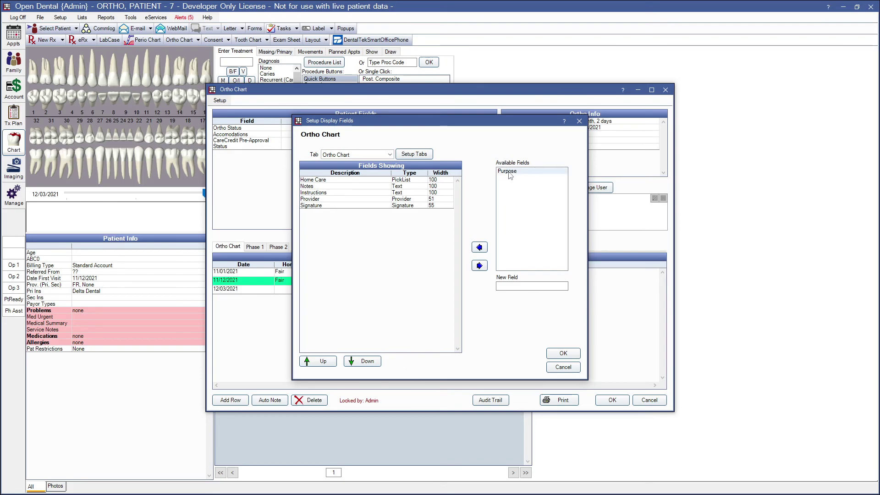
Move Purpose from Available Fields into the displayed fields and up to first, above Home Care.
left_click(508, 176)
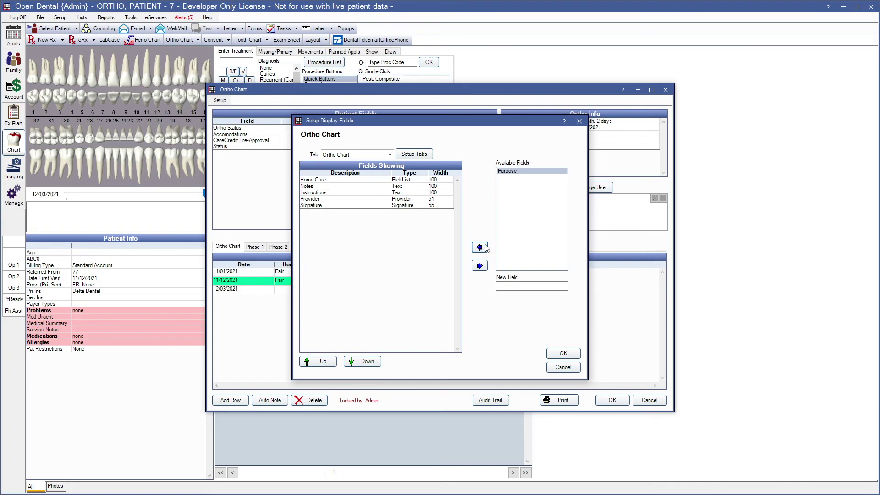
left_click(480, 248)
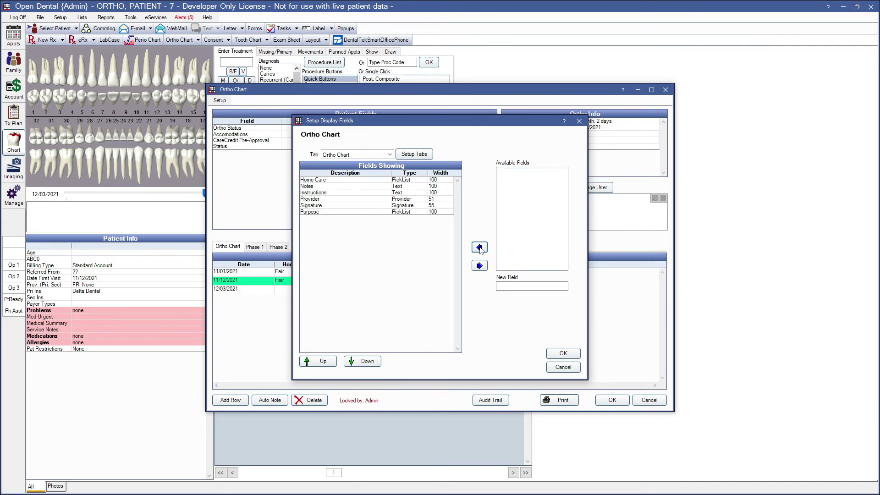
left_click(316, 212)
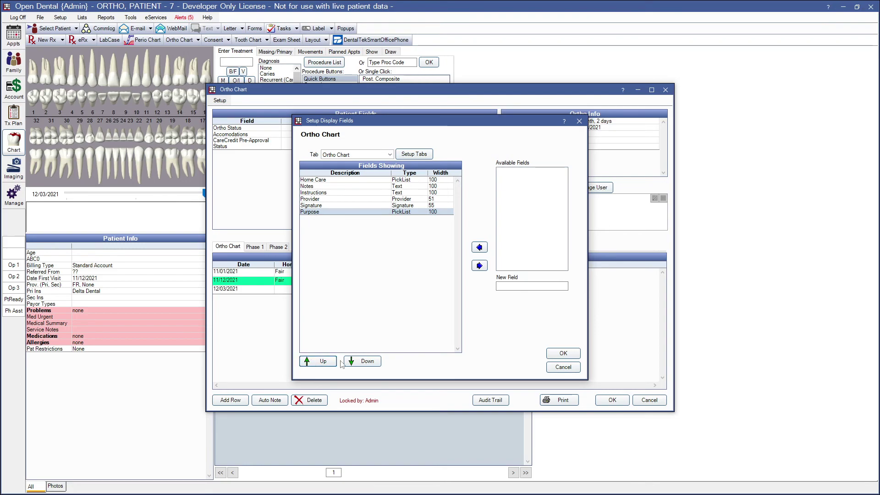
left_click(321, 362)
left_click(322, 362)
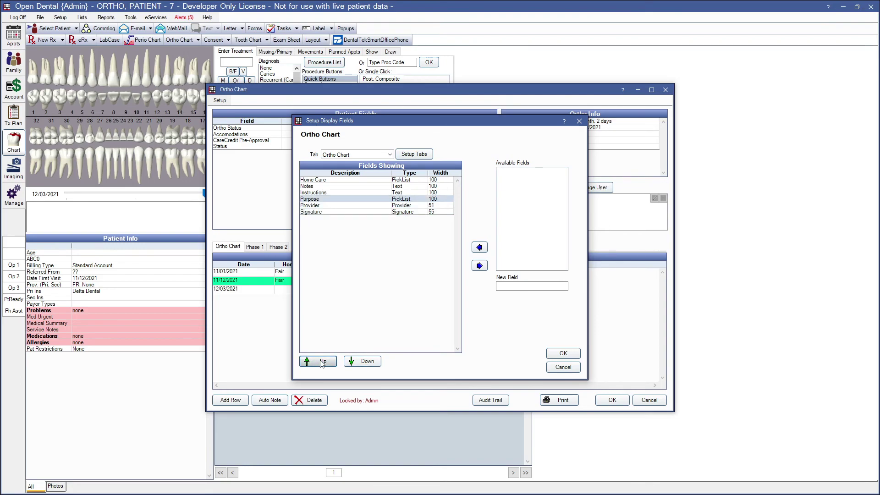
left_click(322, 362)
left_click(322, 362)
left_click(322, 362)
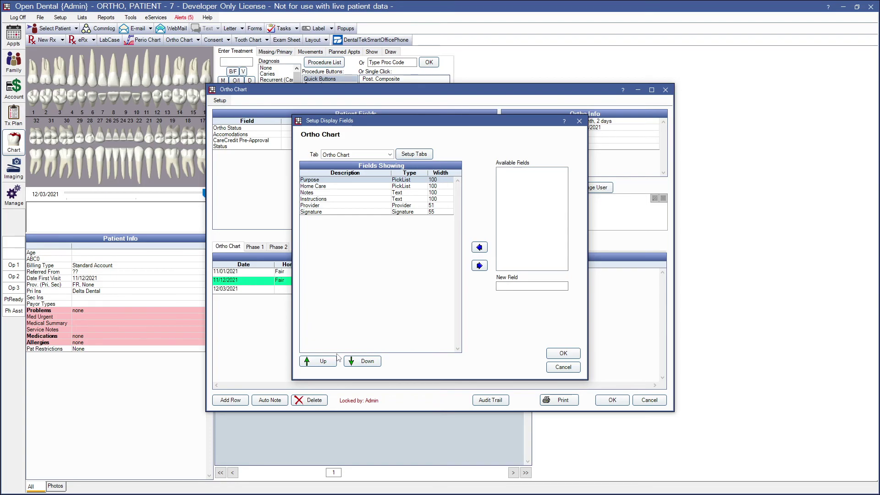
Create a new 'Next Visit' field and add it to Fields Showing below Signature.
left_click(513, 286)
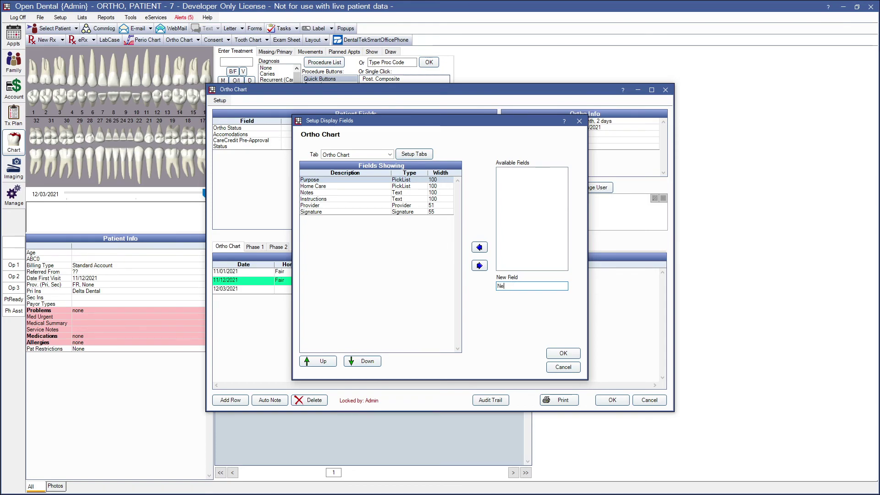
type("Next Visit")
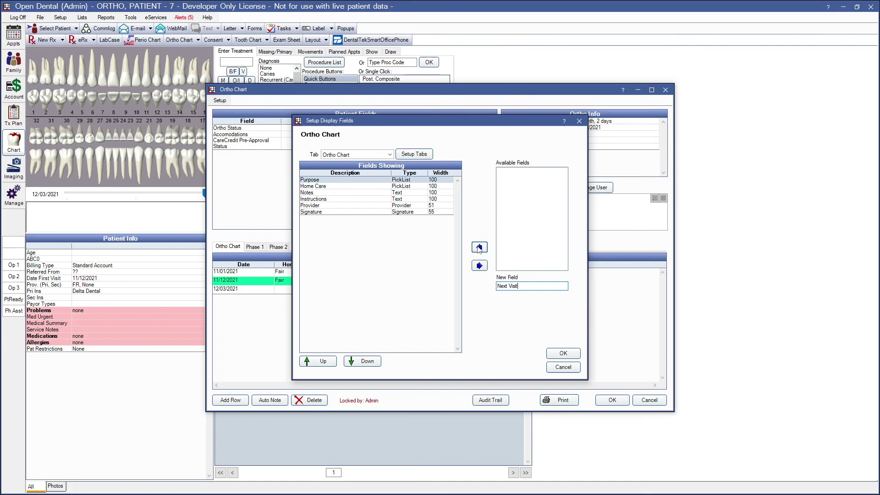
left_click(479, 248)
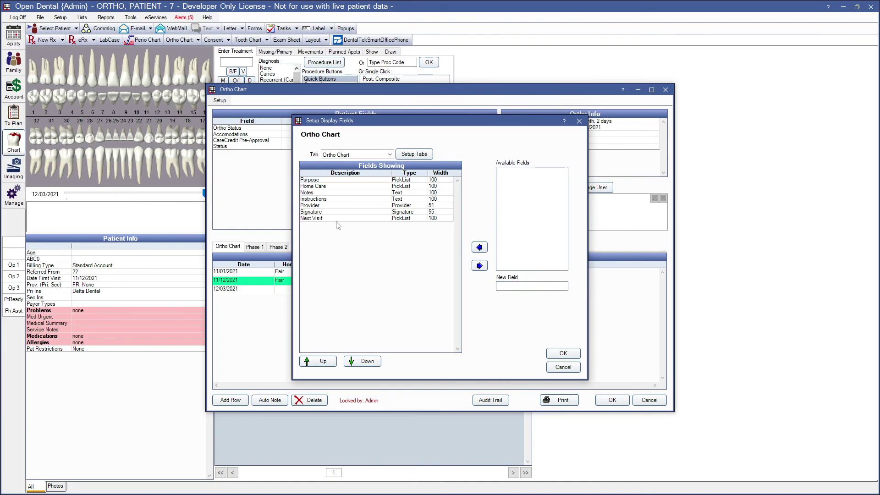
left_click(315, 219)
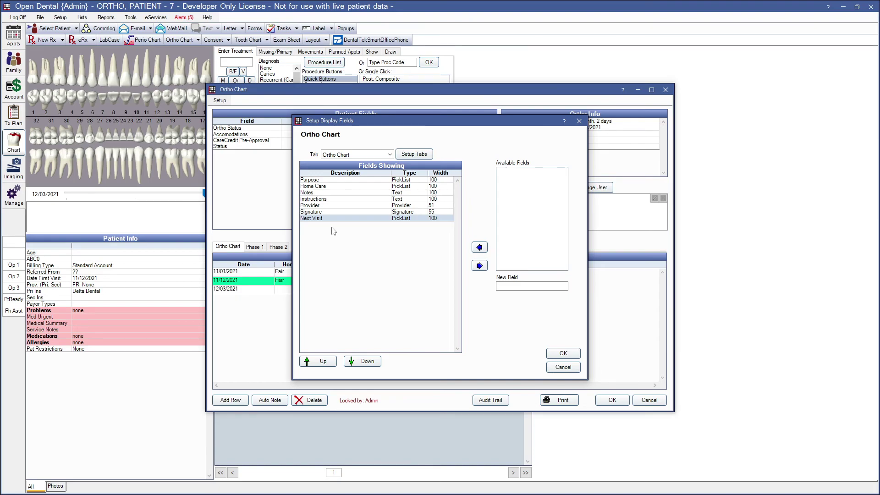
Remove and re-add Provider, then move it up one place just above Next Visit.
left_click(315, 206)
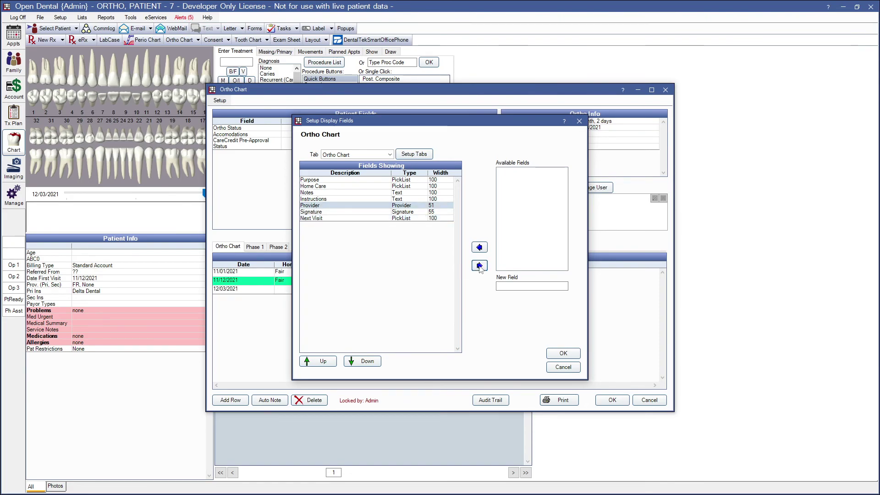
left_click(479, 266)
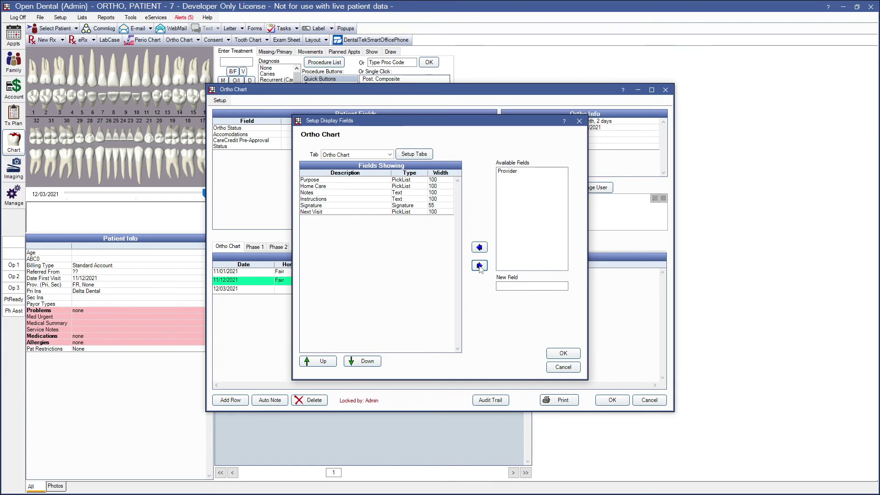
left_click(510, 172)
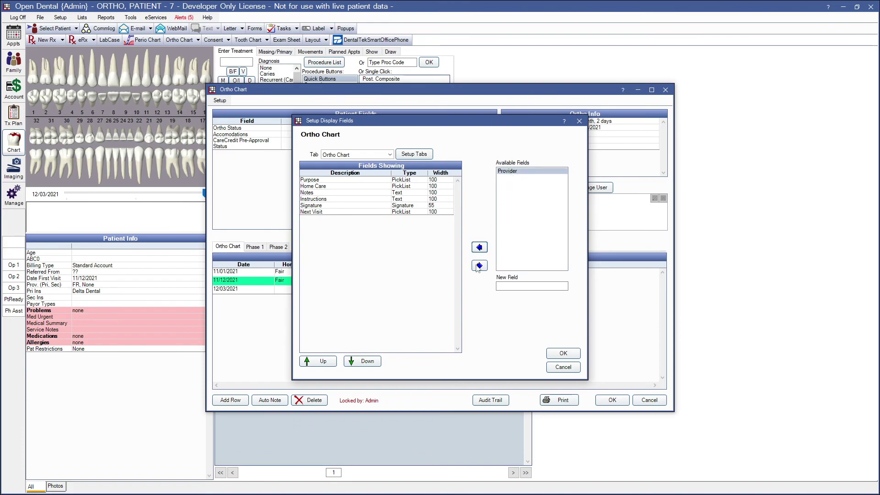
left_click(479, 248)
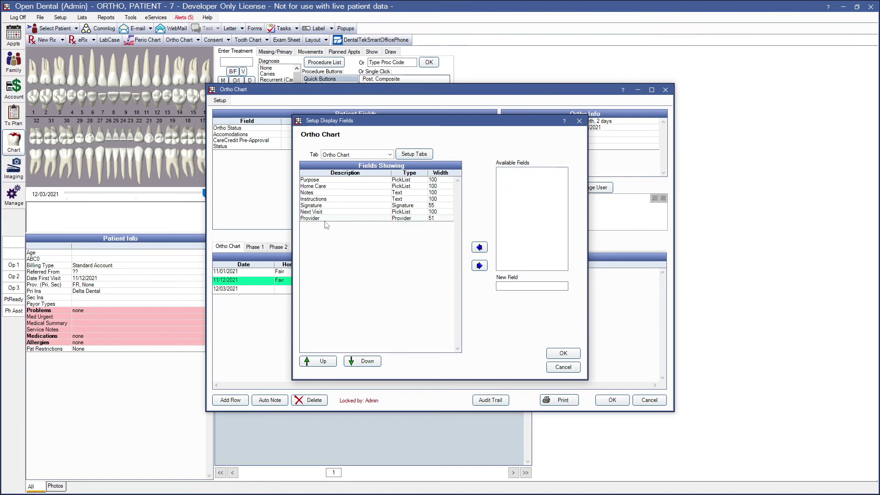
left_click(313, 362)
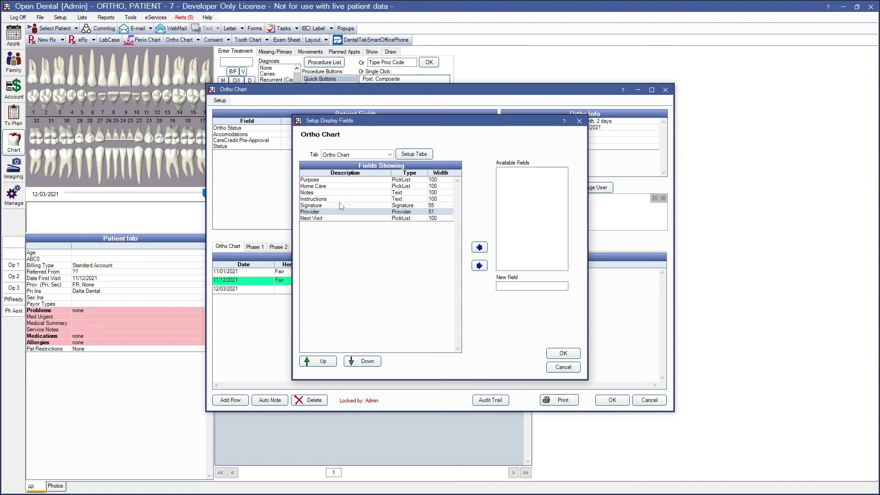
In the Purpose field's display settings, change the column width from 100 to 75.
double_click(337, 180)
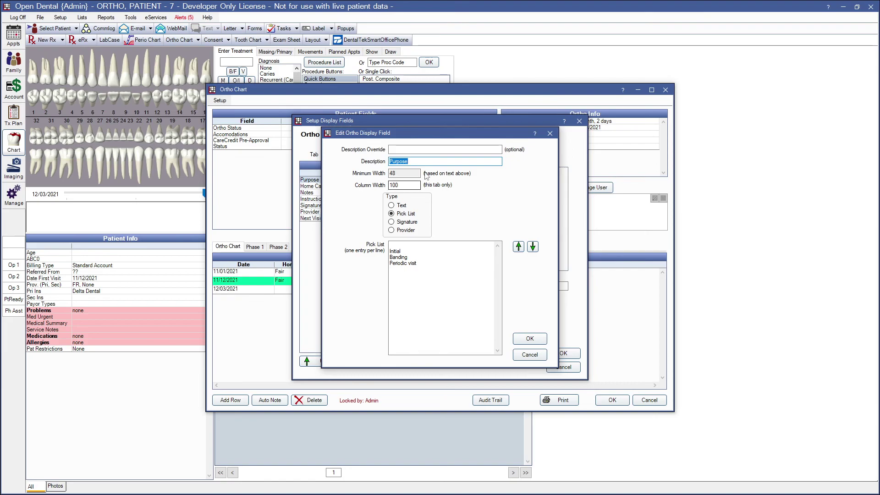
left_click(392, 149)
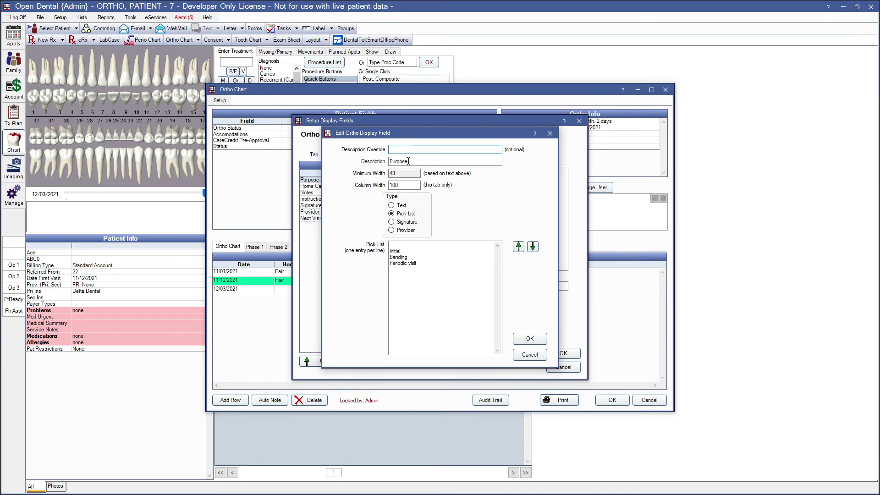
left_click_drag(409, 161, 387, 163)
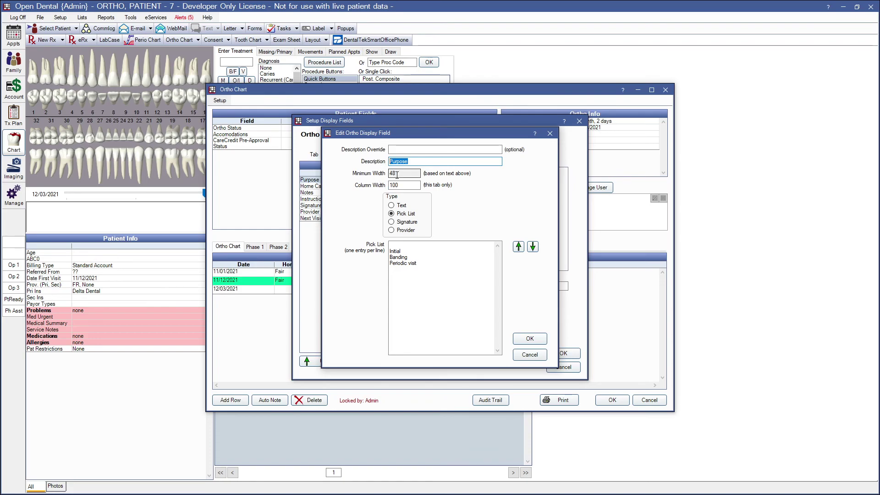
left_click_drag(398, 173, 389, 173)
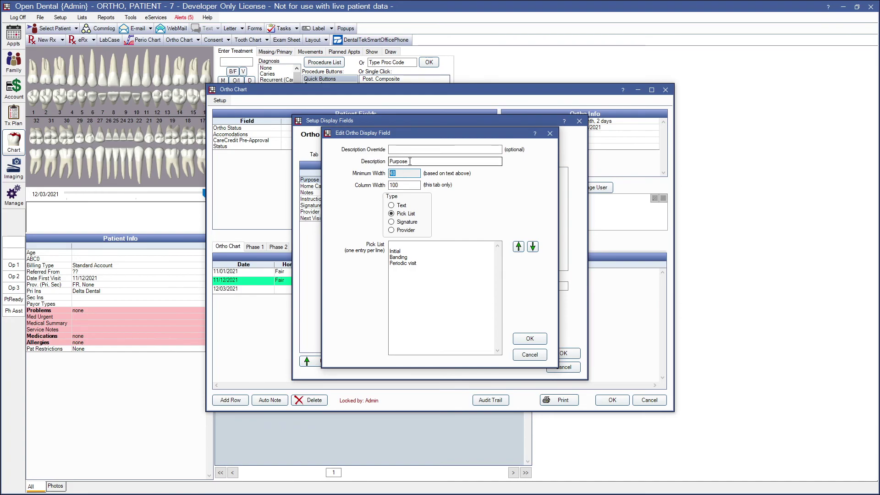
left_click_drag(410, 161, 390, 185)
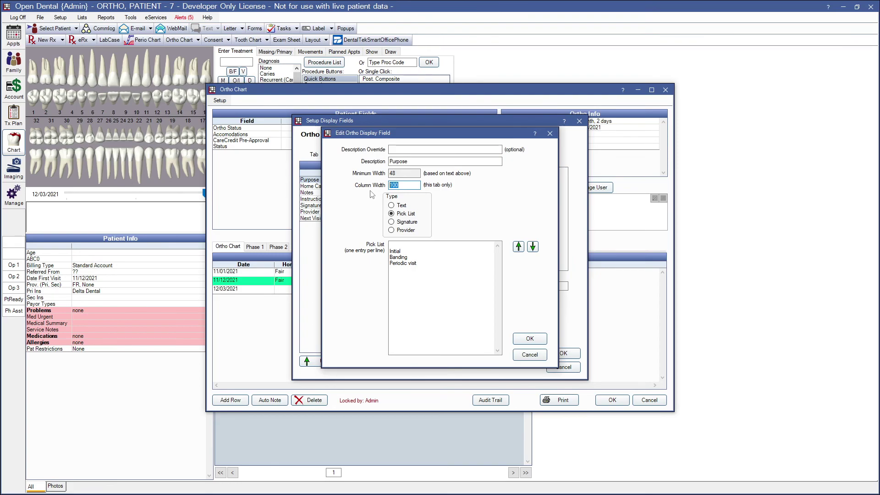
type("75")
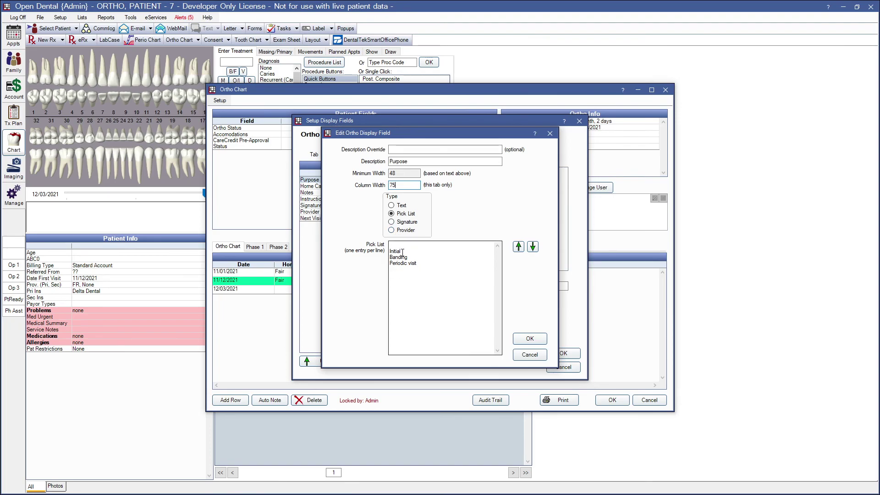
Append 'Rebond Bracket' to the Purpose pick list after Periodic visit.
left_click_drag(402, 252, 389, 252)
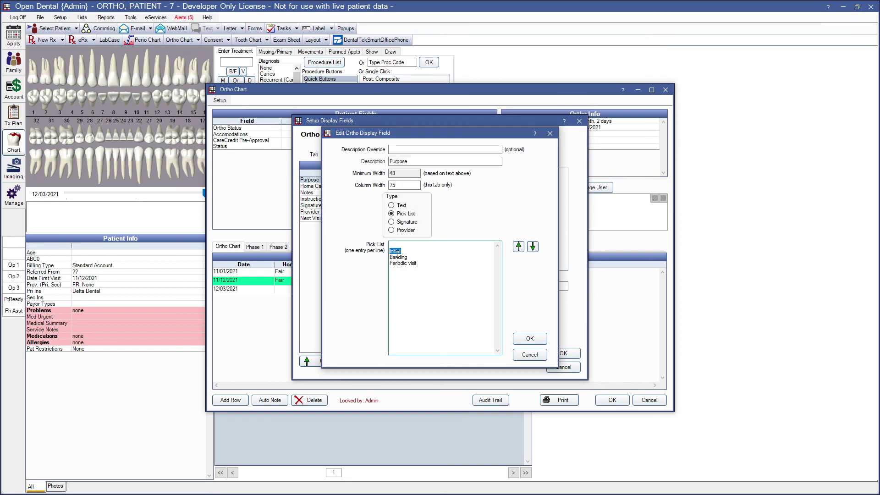
left_click(418, 263)
type("Rebond Bracket")
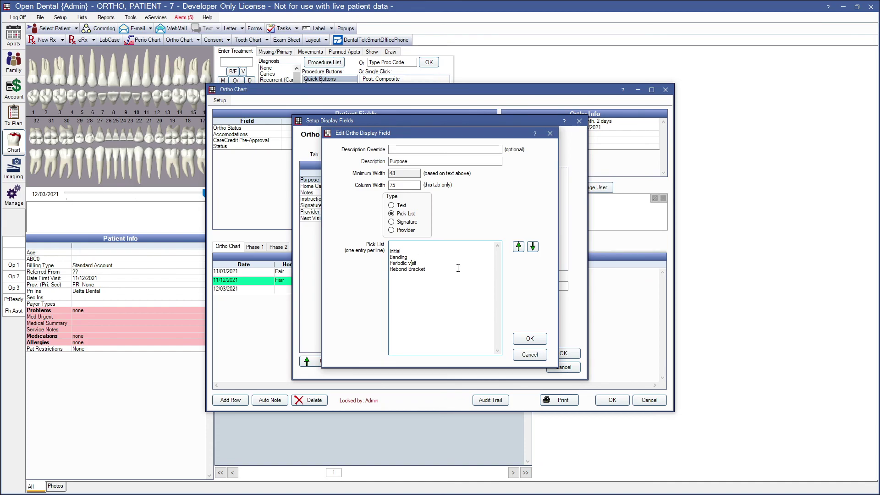
left_click_drag(426, 264, 390, 254)
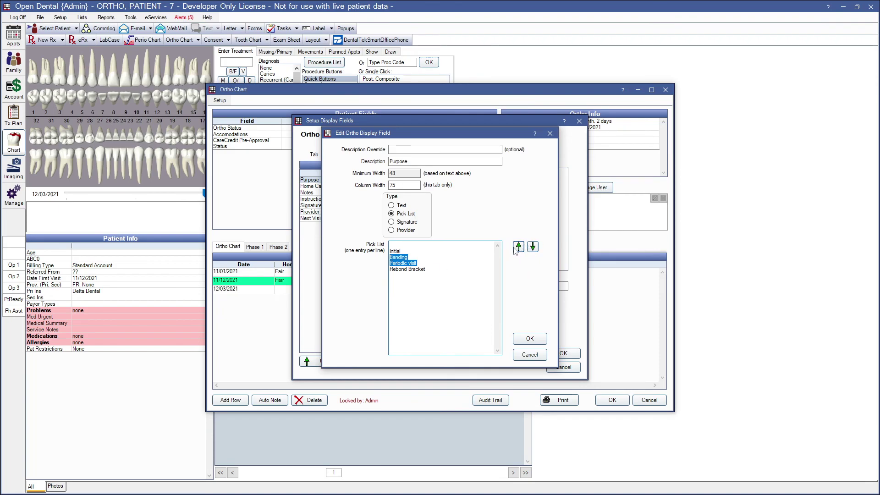
Save the Purpose field, review Home Care, Notes, Signature and Provider, and confirm the display setup.
left_click(530, 339)
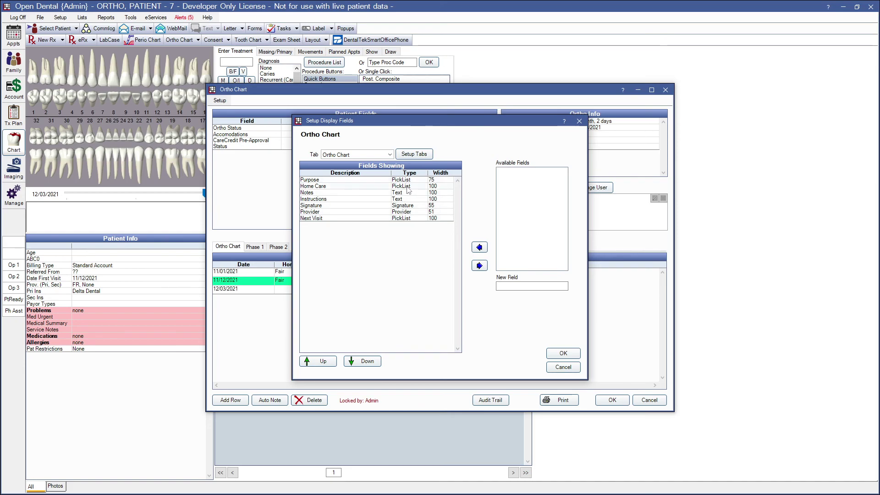
left_click(408, 189)
left_click(401, 196)
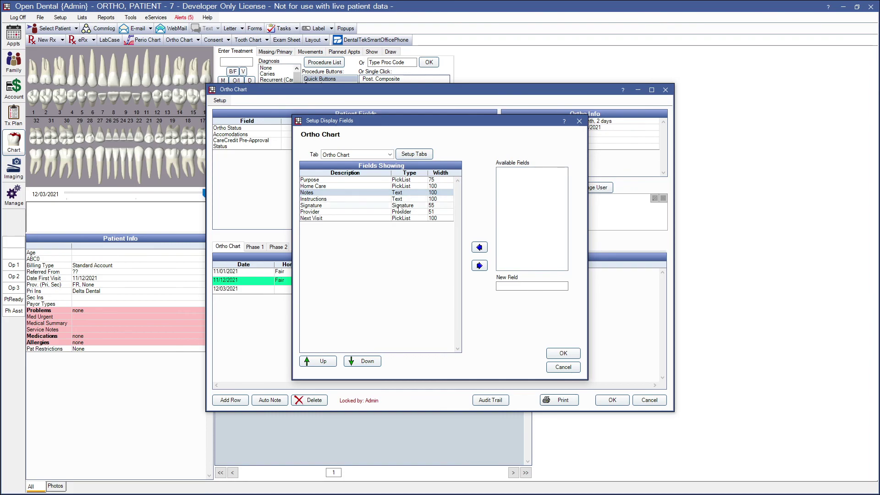
left_click(400, 207)
left_click(400, 213)
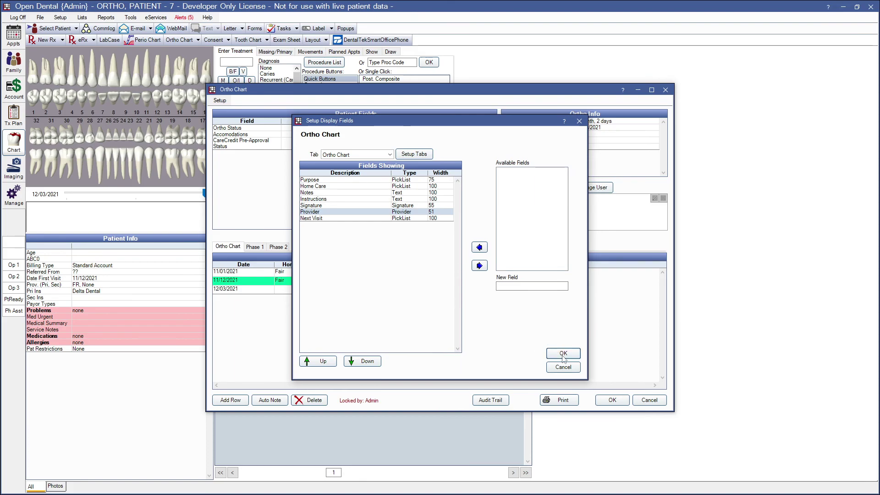
left_click(563, 354)
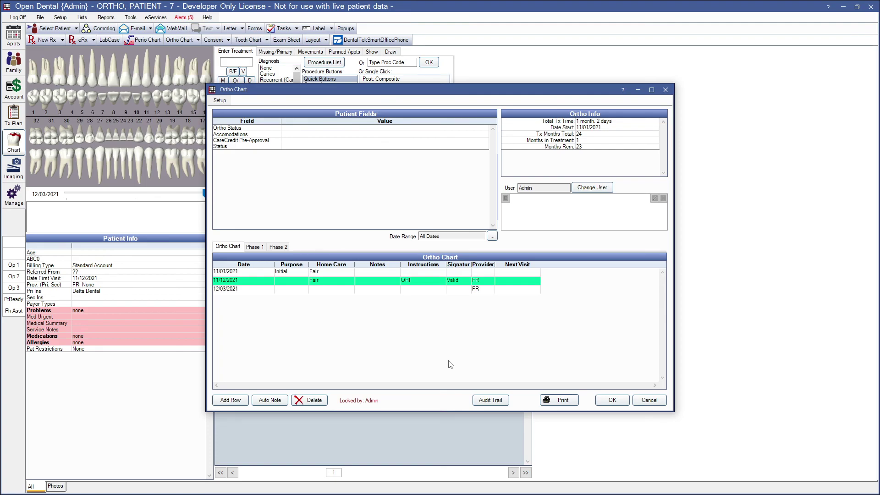
Add an Ortho Chart date of 12/03/2021 via Today, leaving Provider as None.
left_click(222, 292)
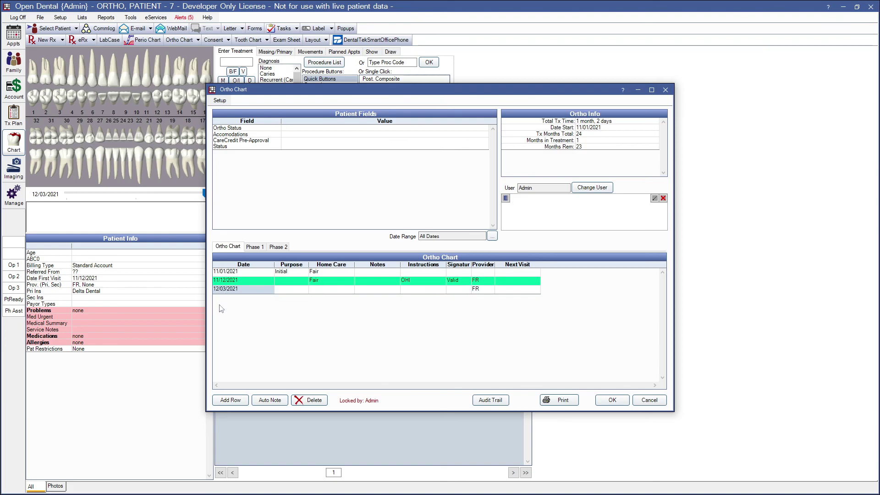
left_click(231, 401)
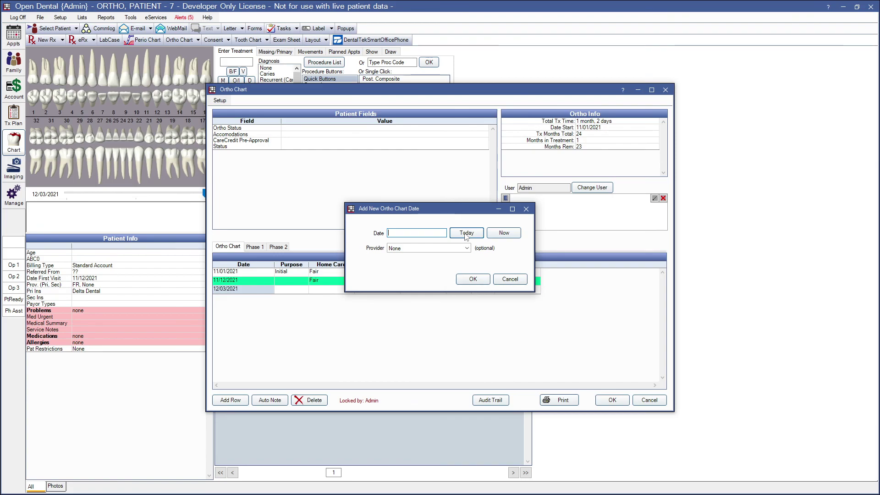
left_click(467, 248)
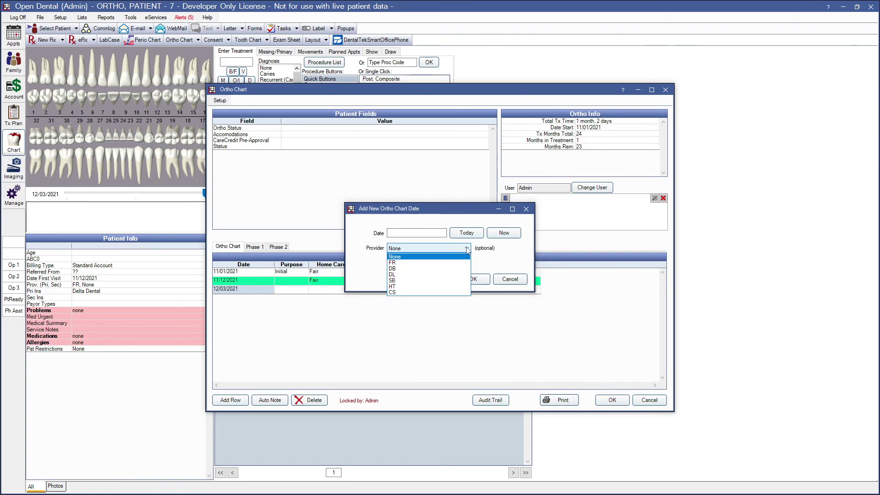
left_click(467, 248)
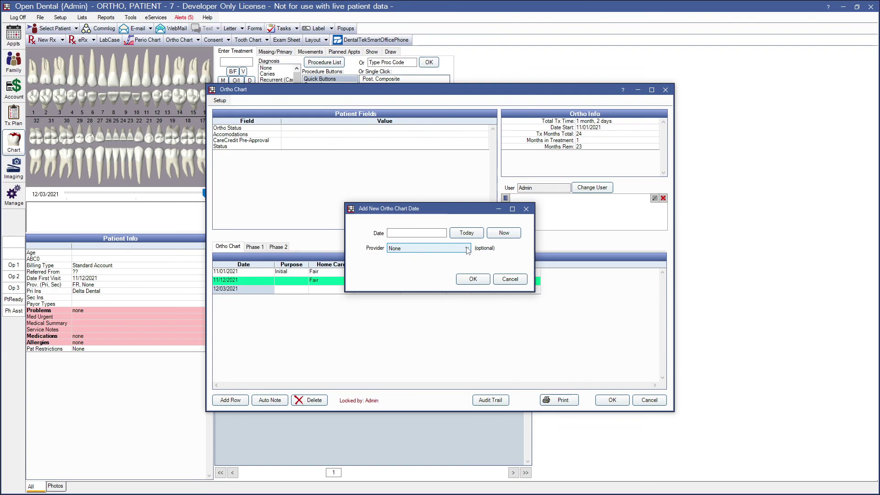
left_click(463, 280)
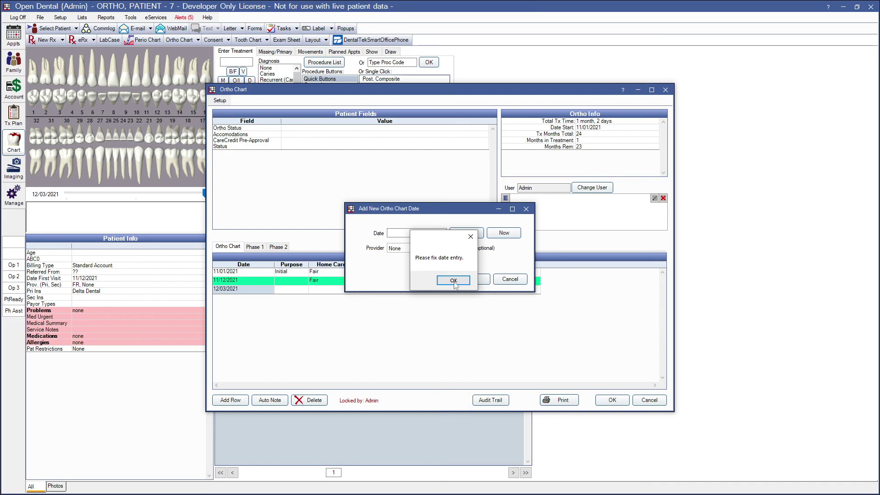
left_click(461, 280)
left_click(465, 233)
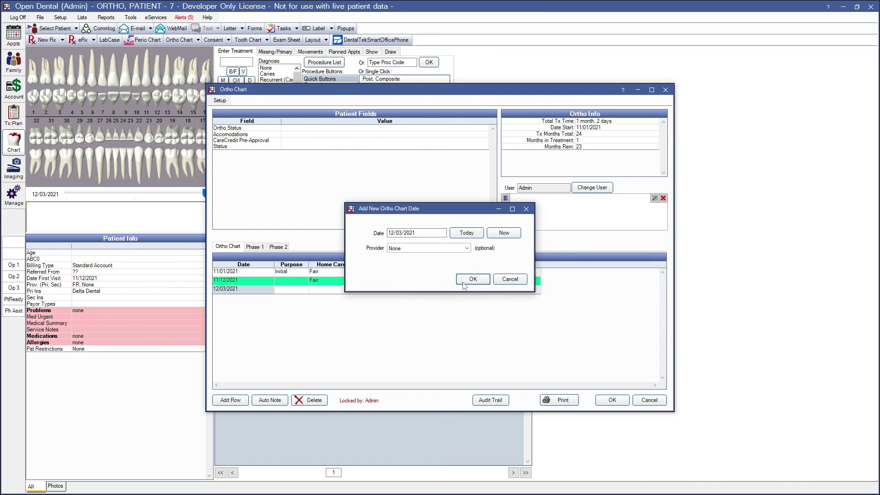
left_click(464, 281)
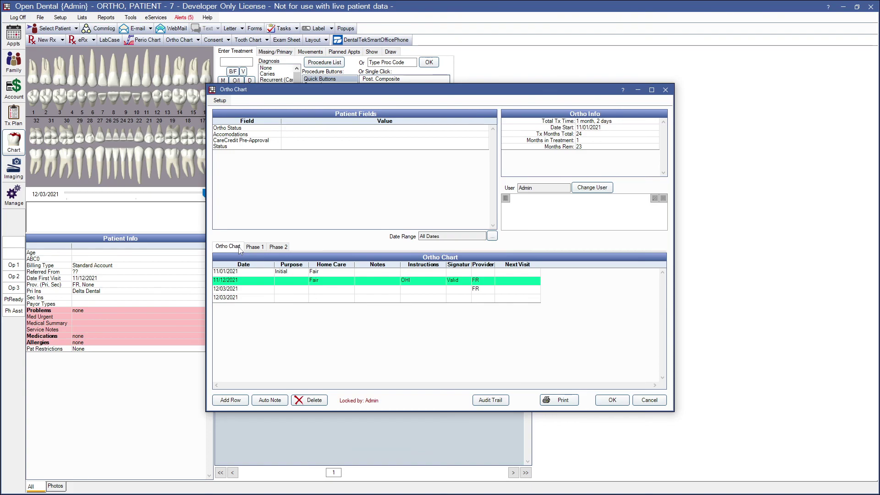
Choose Periodic visit as the row's Purpose and Good as its Home Care.
left_click(284, 291)
left_click(305, 290)
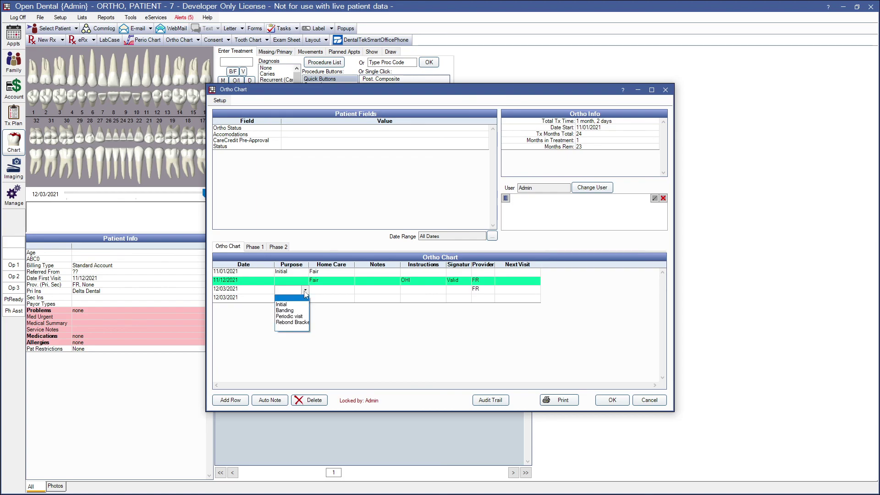
left_click(288, 316)
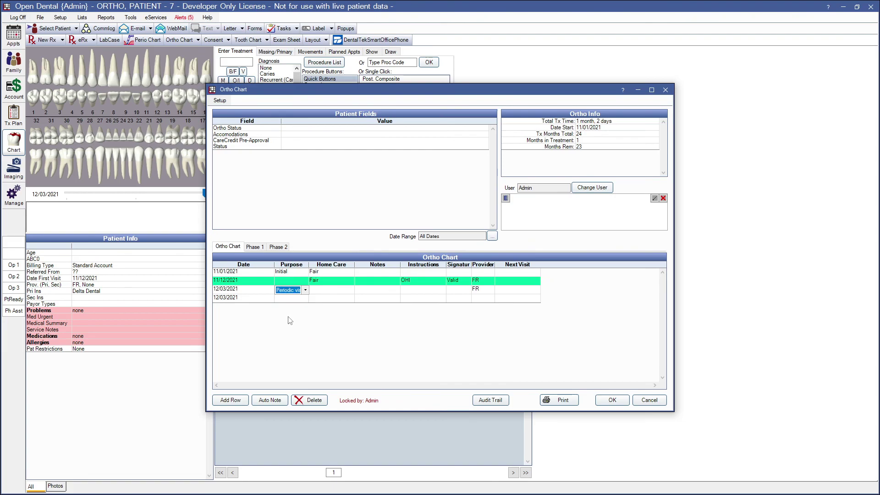
left_click(325, 295)
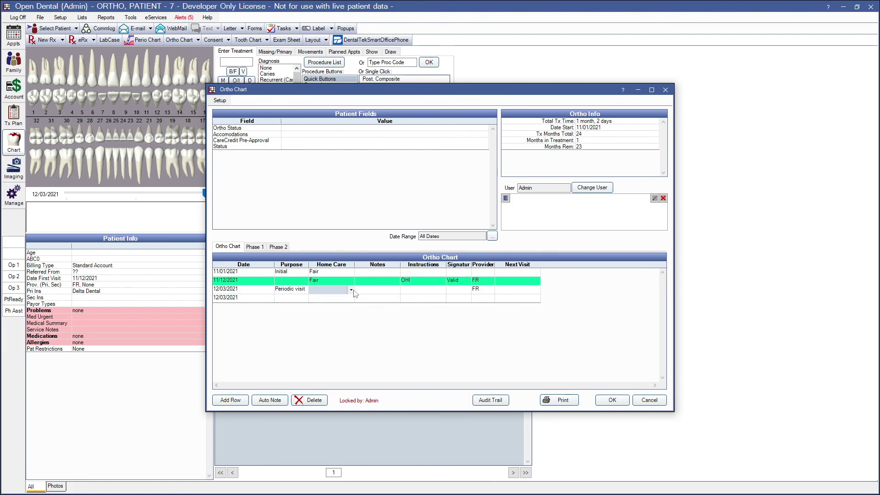
left_click(351, 290)
left_click(317, 304)
Enter 'testing' in the row's Notes cell, then erase it.
left_click(370, 290)
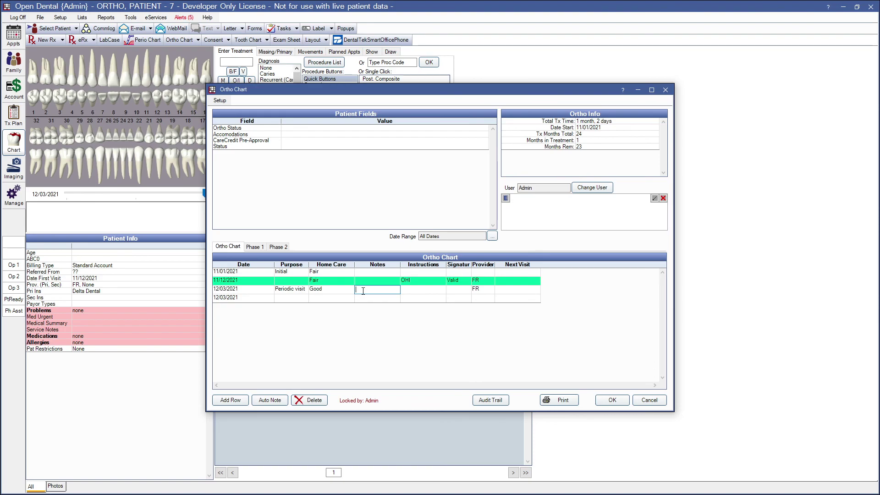
type("testing")
key("BackSpace")
key("BackSpace")
key("BackSpace")
key("BackSpace")
key("BackSpace")
key("BackSpace")
key("BackSpace")
Insert the Ortho AutoNote into the 12/03/2021 row's Notes.
left_click(275, 401)
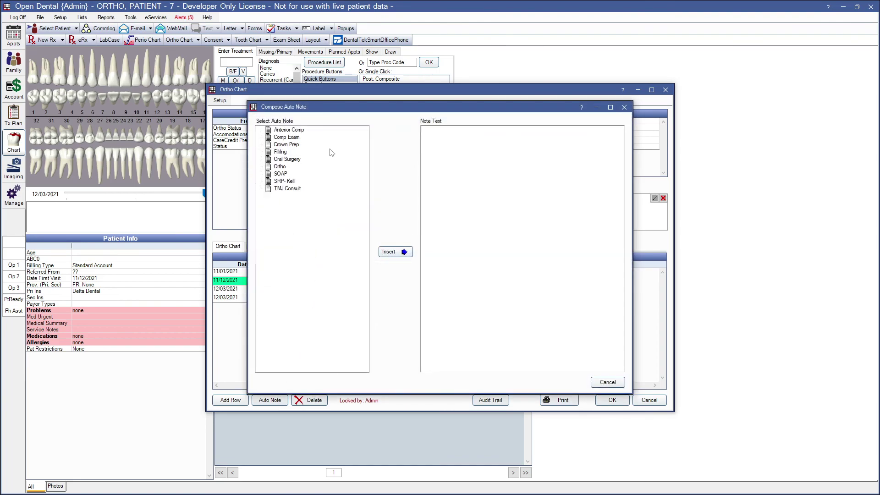
double_click(280, 166)
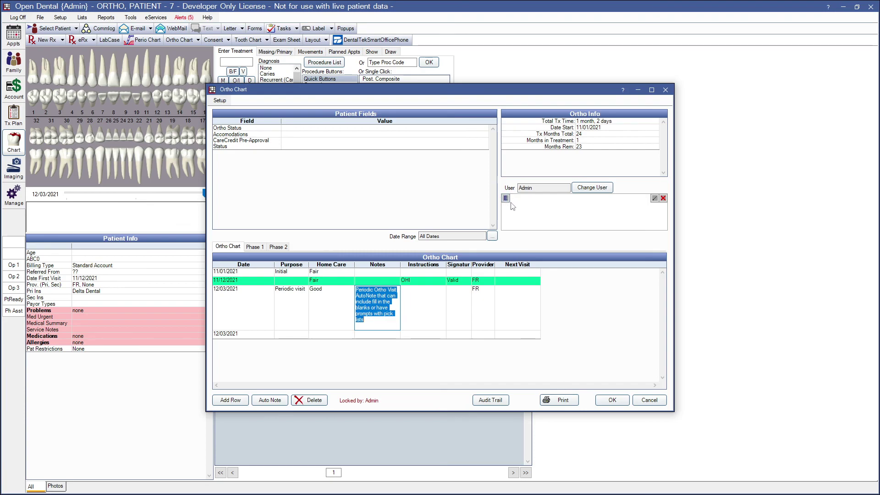
Sign the 12/03/2021 entry as Admin, then cancel the Change User log-on.
left_click(506, 198)
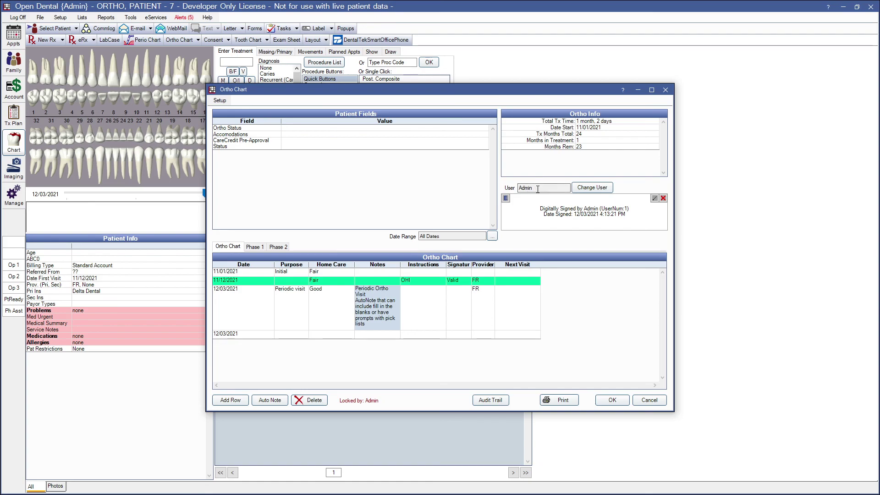
left_click_drag(538, 189, 518, 190)
left_click(590, 188)
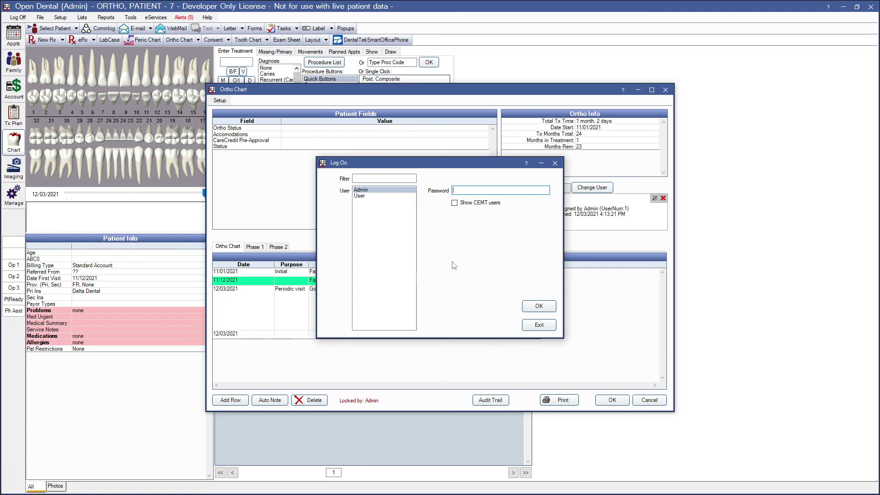
left_click(544, 328)
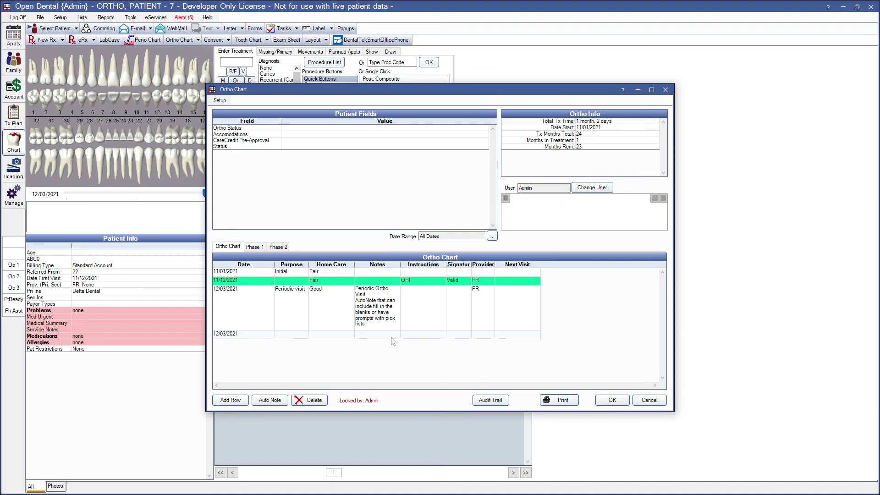
left_click(255, 246)
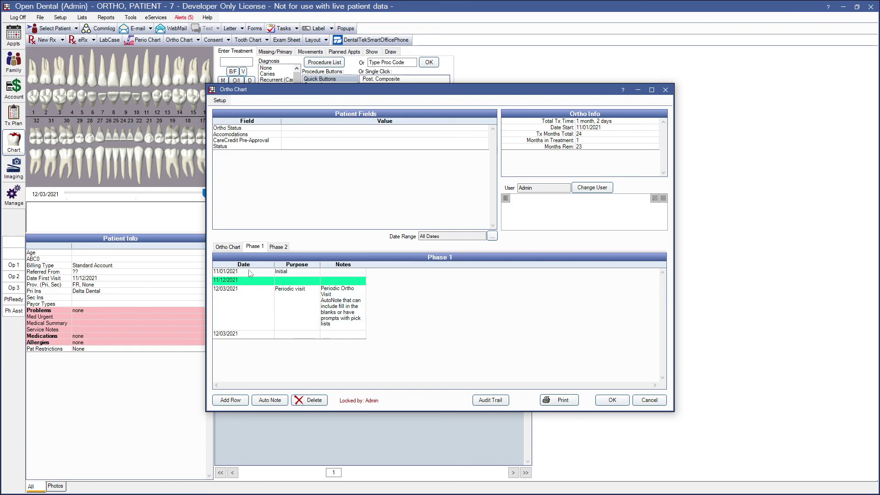
left_click(231, 247)
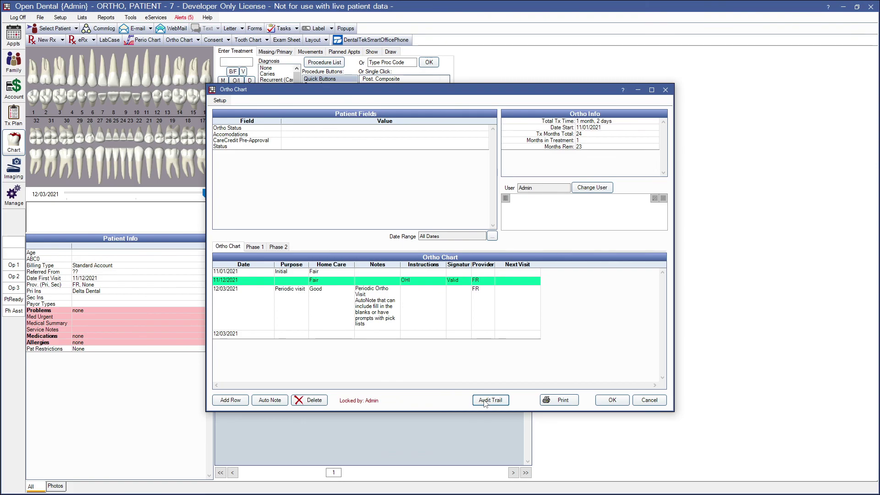
left_click(485, 400)
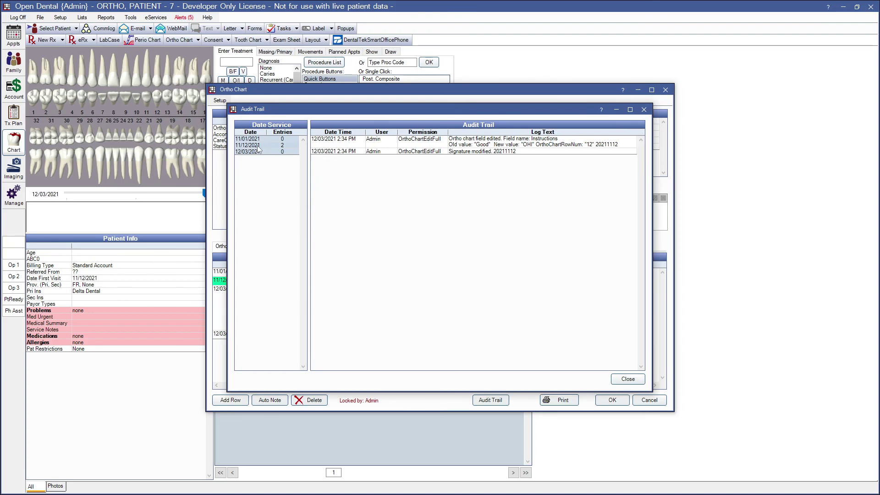
left_click(258, 146)
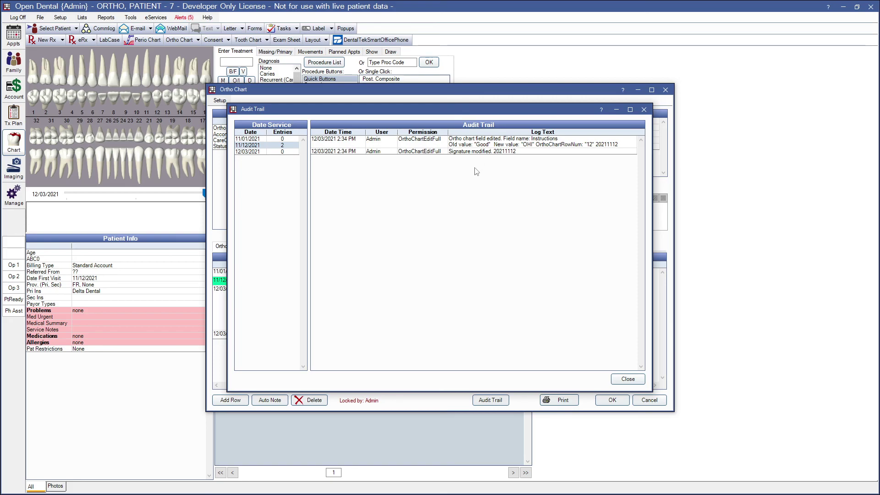
left_click(628, 379)
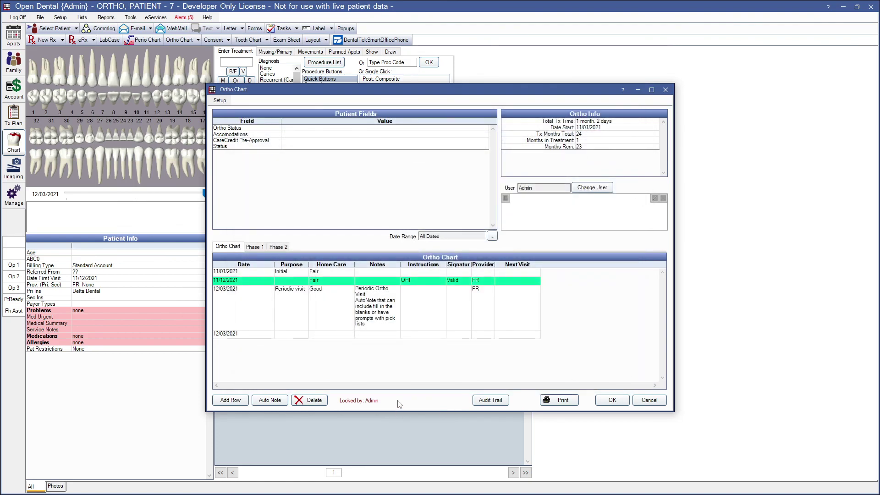